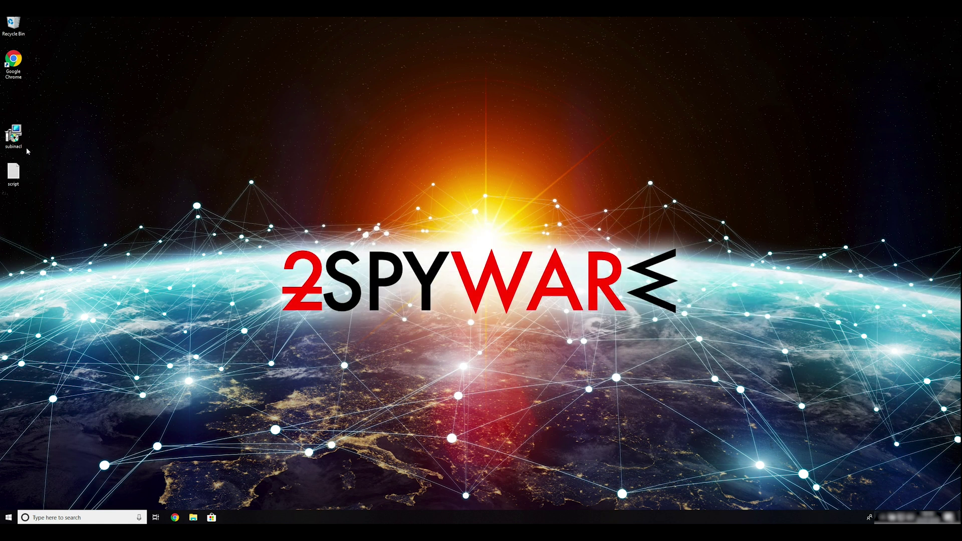
Step: Launch the subinacl installer and accept the Windows Resource Kit Tools license agreement
drag(57, 194, 13, 119)
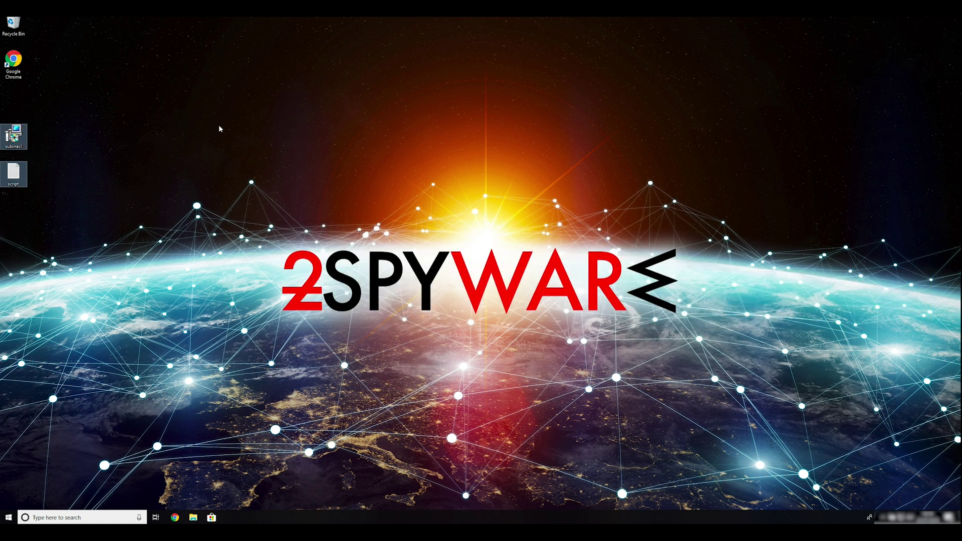
click(237, 159)
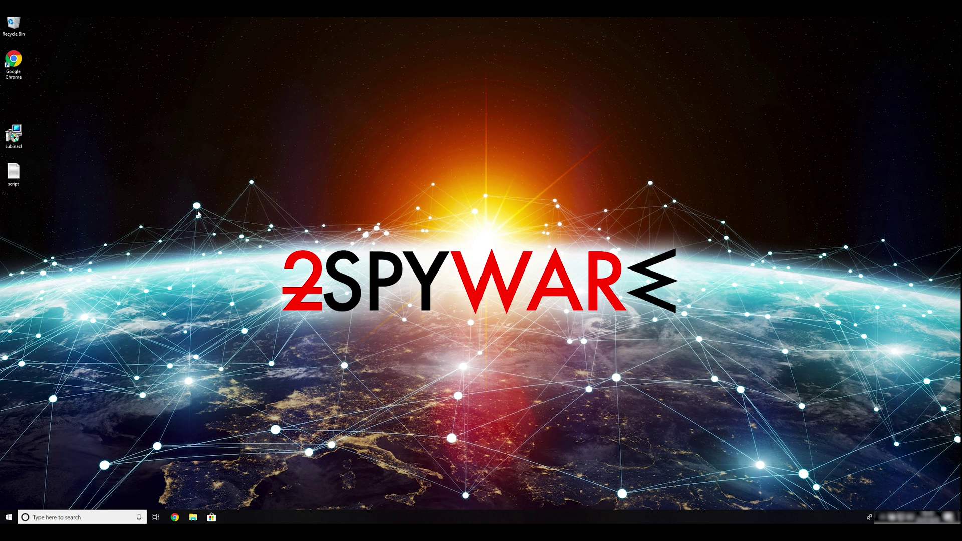
double_click(22, 136)
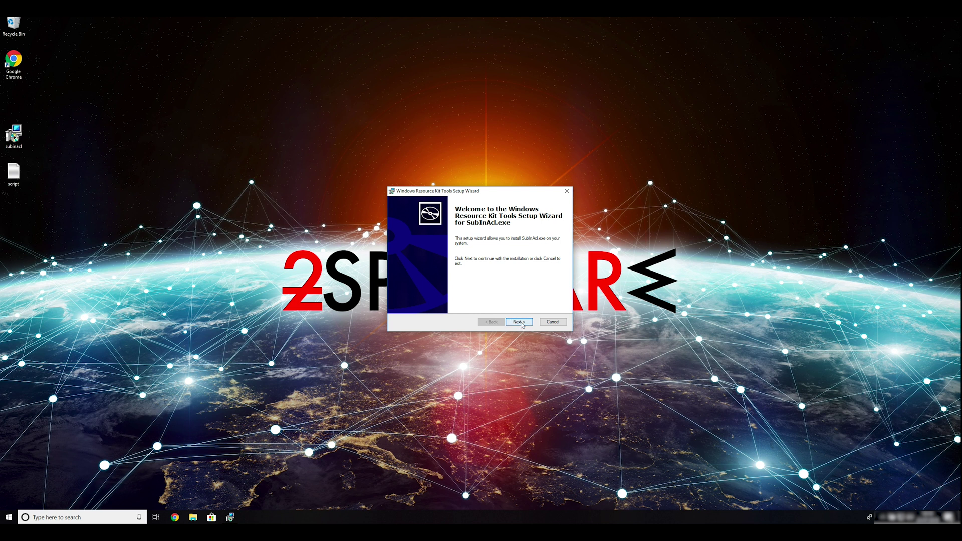
click(519, 322)
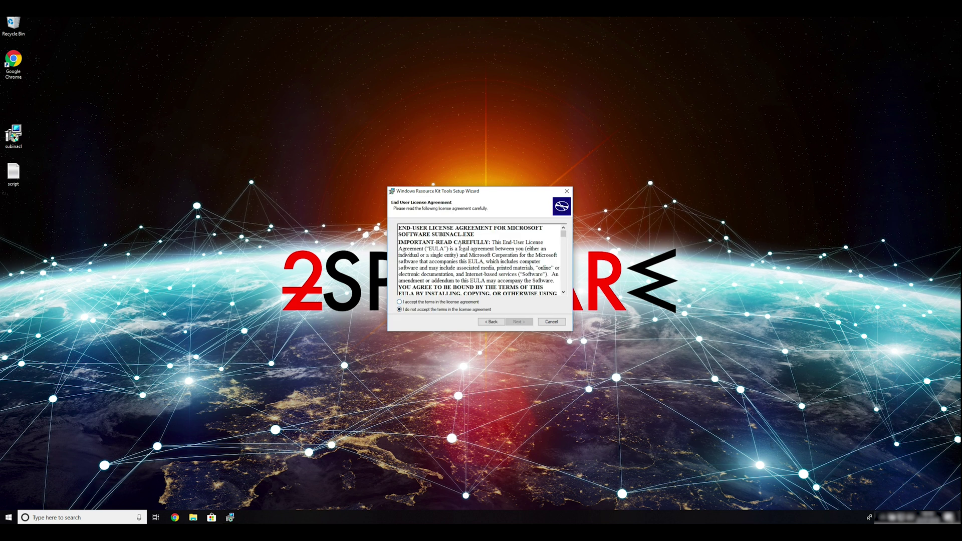
drag(563, 235, 521, 300)
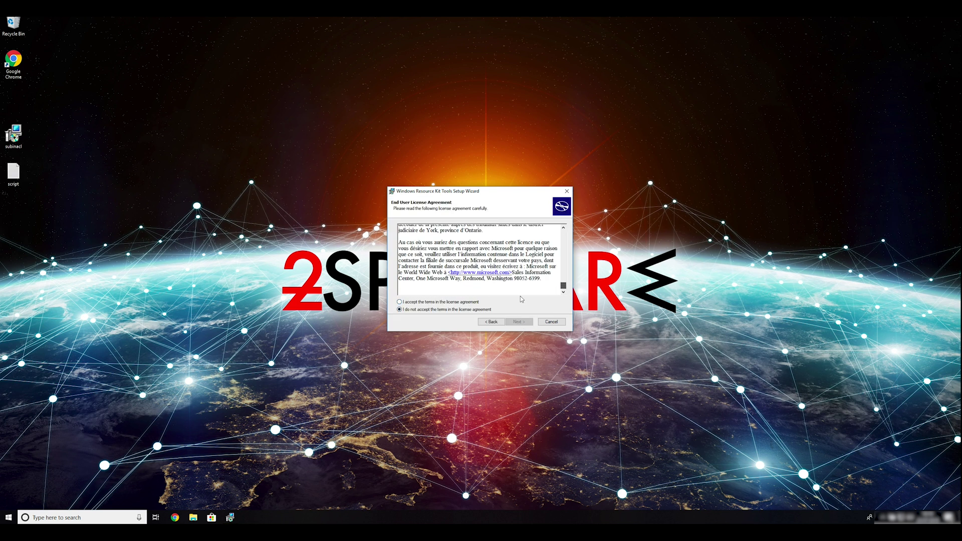
click(401, 302)
click(523, 323)
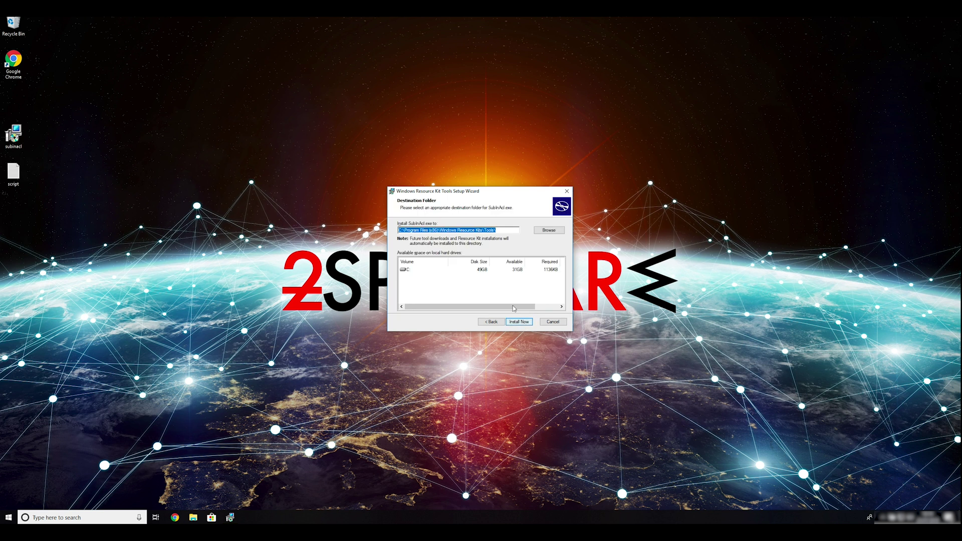
Step: Install SubInAcl to the default folder, allowing the UAC prompt, and finish the wizard
click(519, 323)
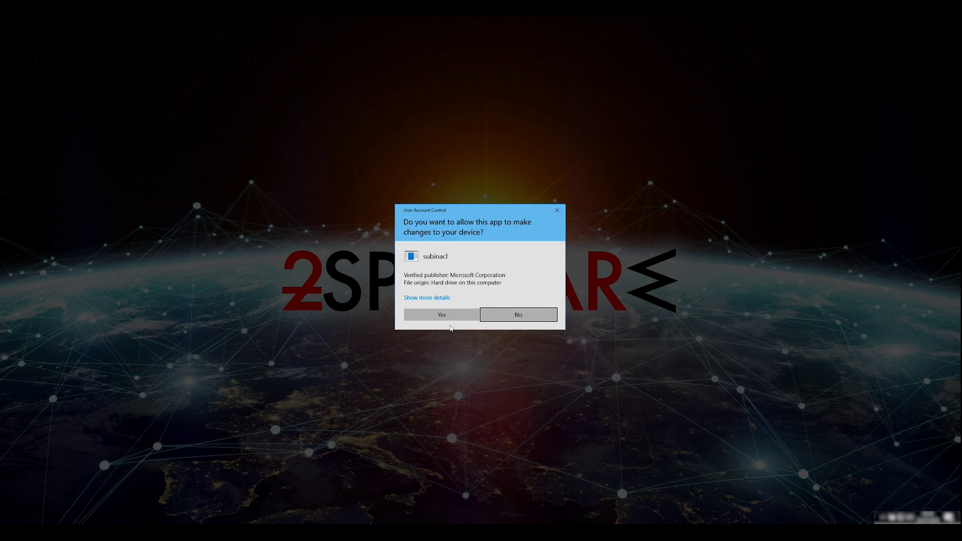
click(444, 317)
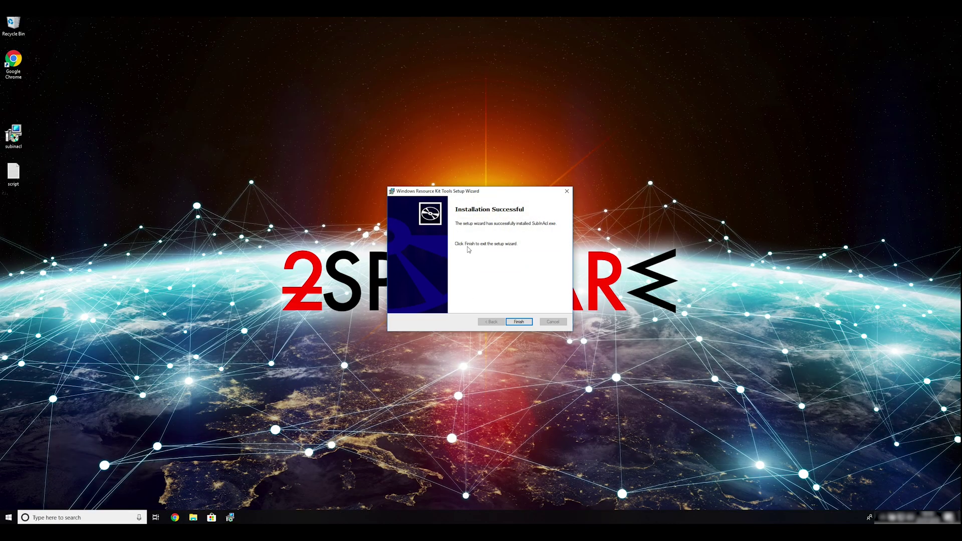
click(519, 323)
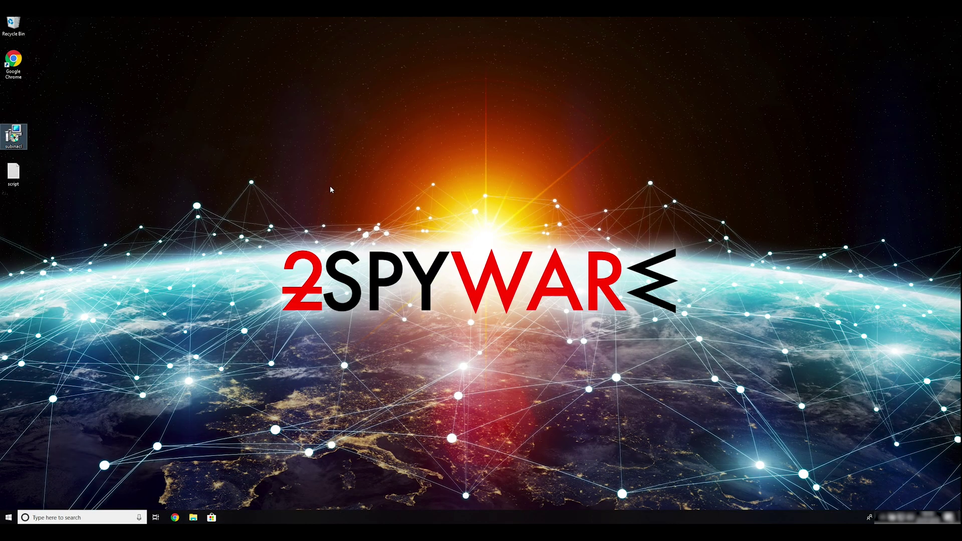
click(144, 212)
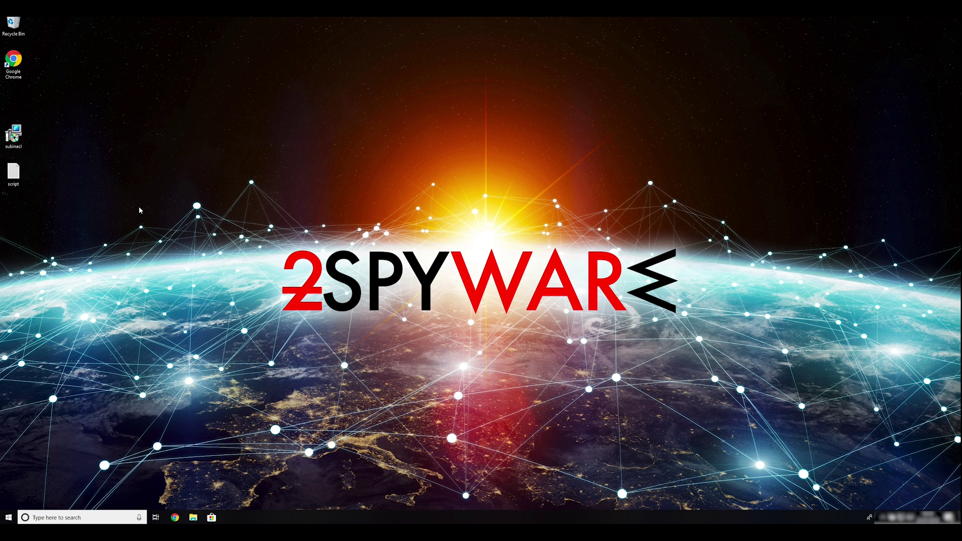
Step: Run msconfig from the Run box to bring up System Configuration
key(super+r)
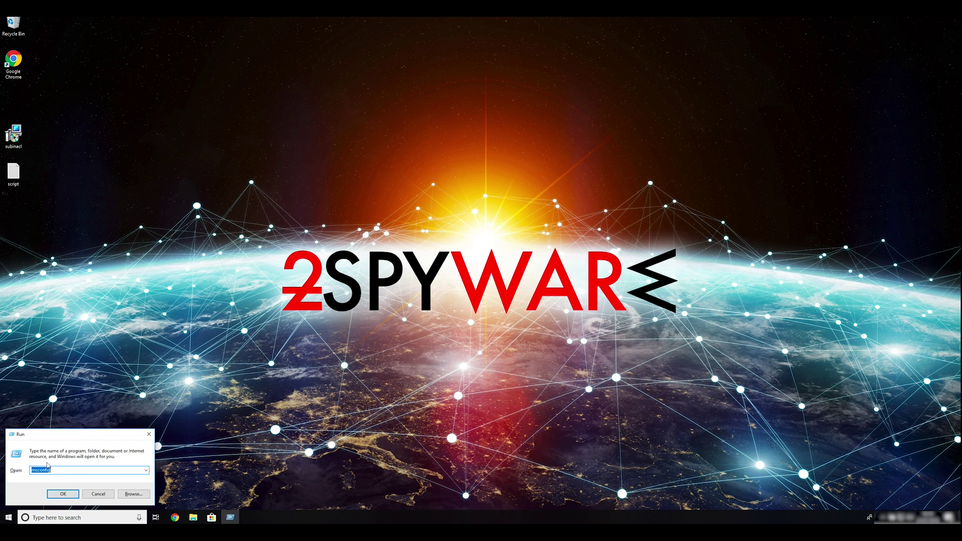
click(63, 469)
drag(65, 470, 30, 467)
text(msconfig)
click(63, 494)
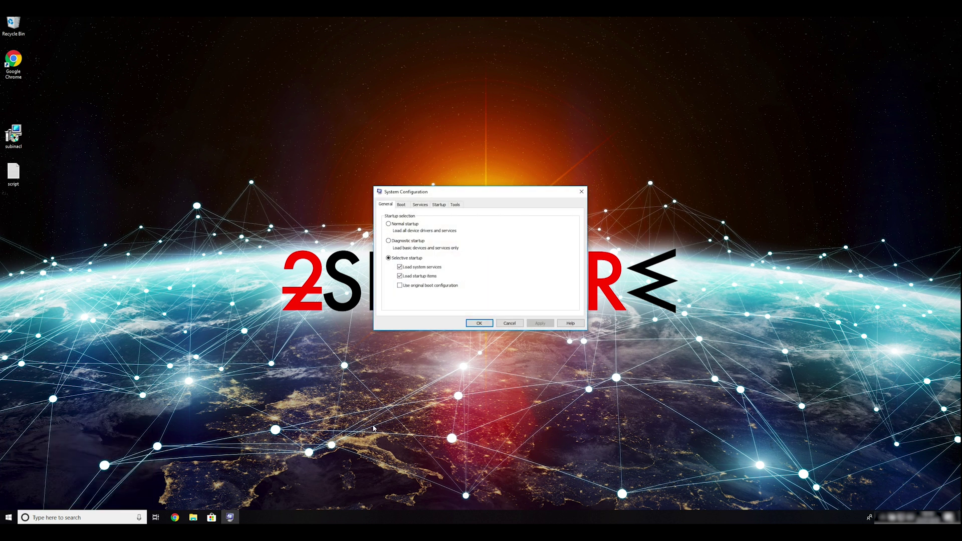
drag(472, 193, 496, 156)
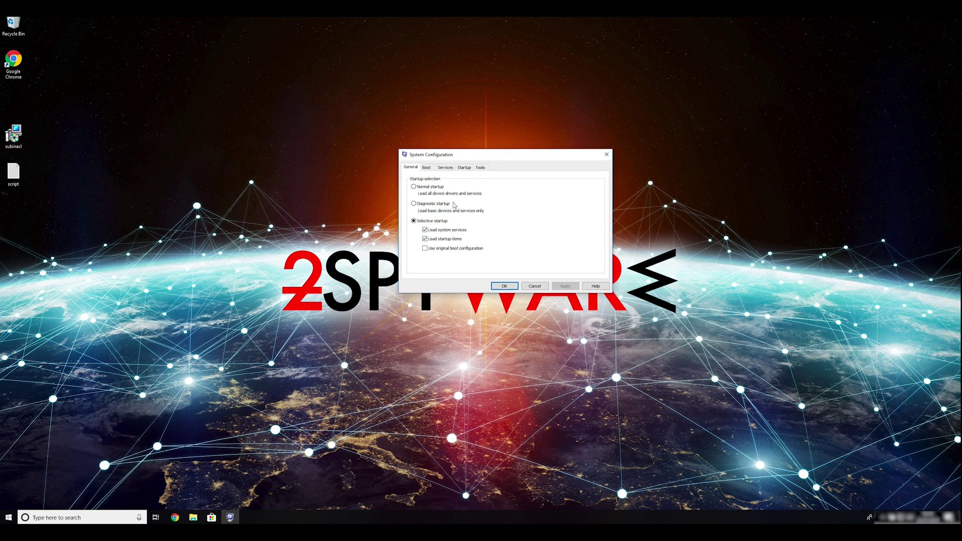
Step: Enable Safe boot on the Boot settings, apply it and confirm the restart
click(426, 167)
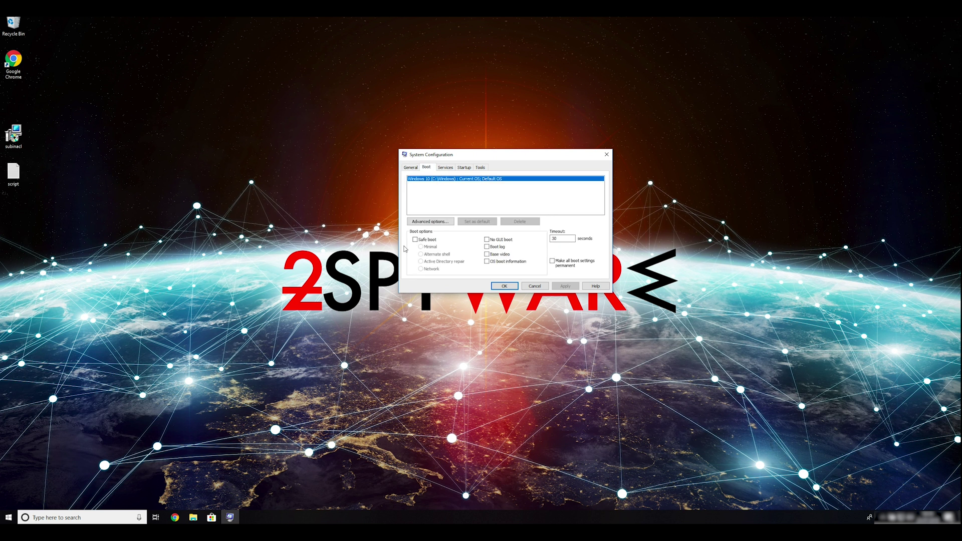
click(423, 239)
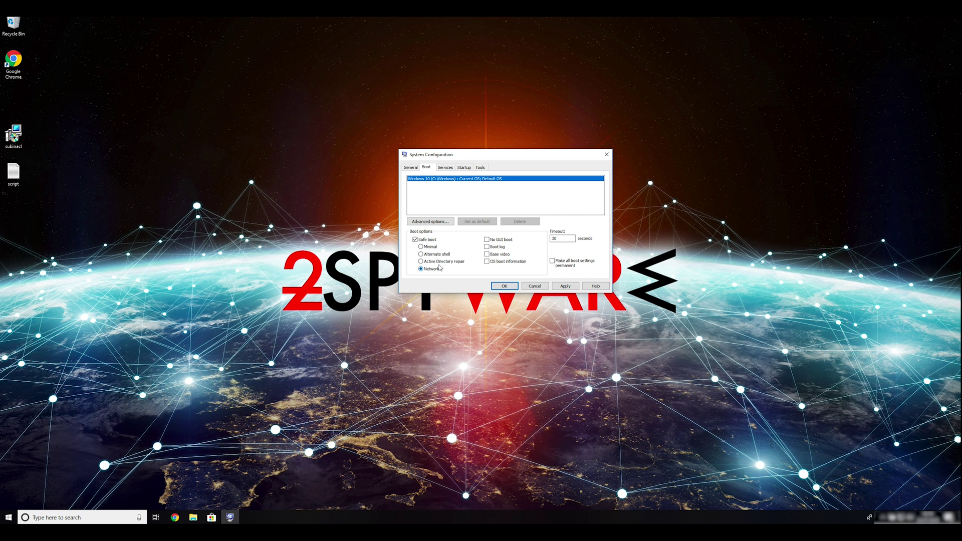
click(570, 291)
click(505, 286)
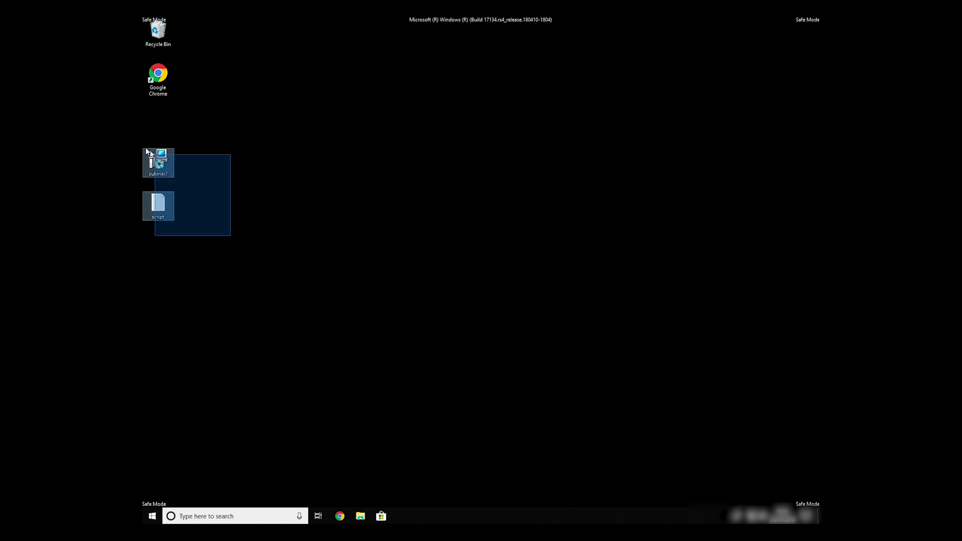
Step: Open the script file in Notepad and start saving it under a new name
drag(231, 236, 142, 140)
click(183, 197)
double_click(167, 203)
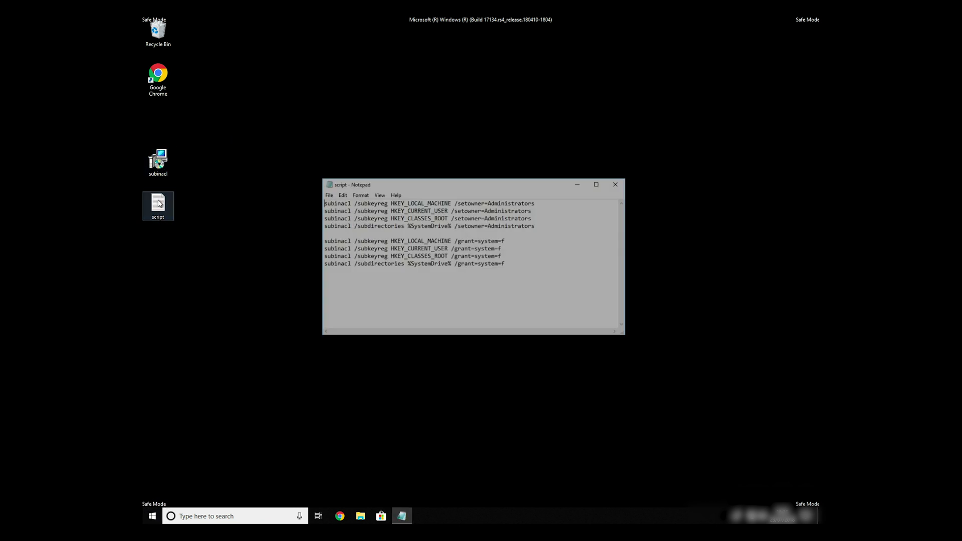
mouse_move(543, 289)
mouse_down()
mouse_move(273, 214)
mouse_move(272, 195)
mouse_up()
click(522, 268)
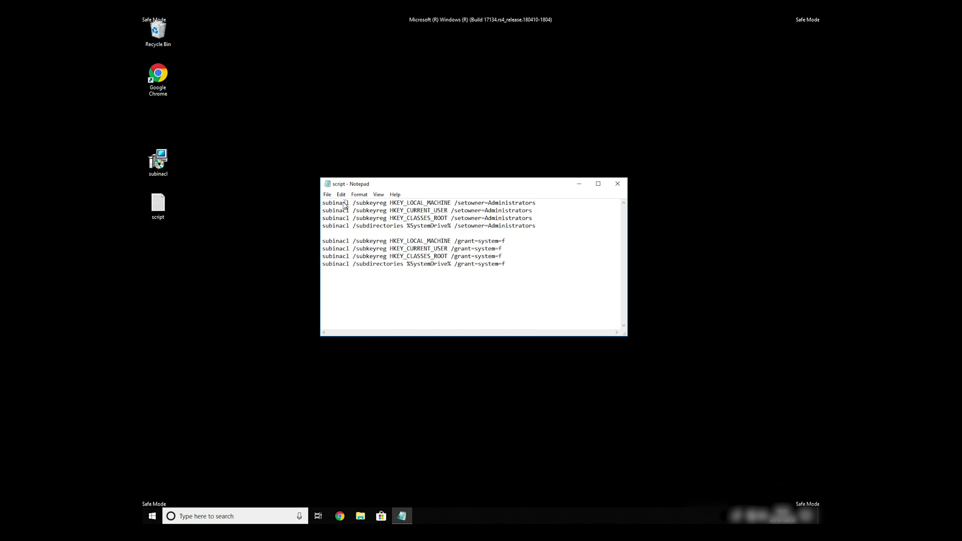
click(326, 195)
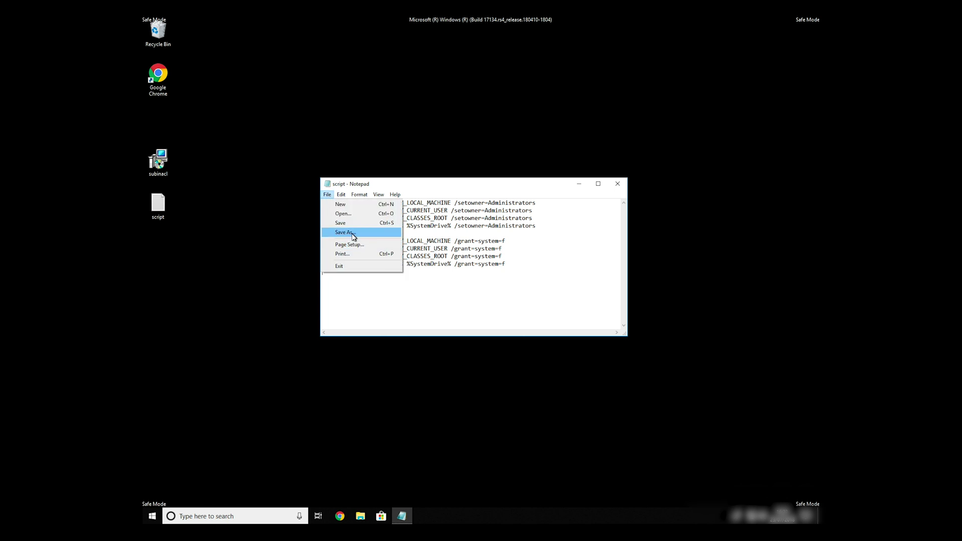
click(340, 233)
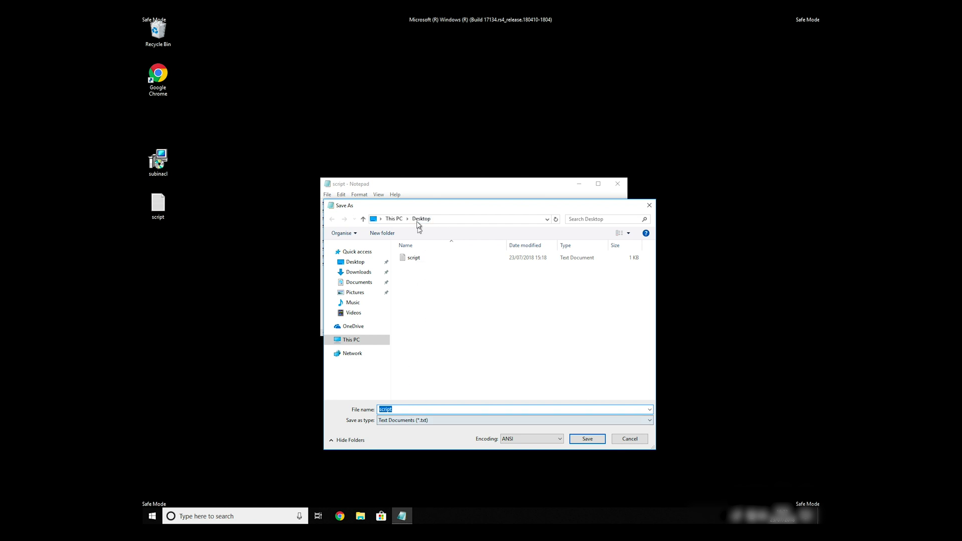
Step: Save the script as FIX.BAT with Save as type set to All Files
click(407, 411)
drag(405, 412, 369, 405)
text(FIX.BAT)
click(417, 421)
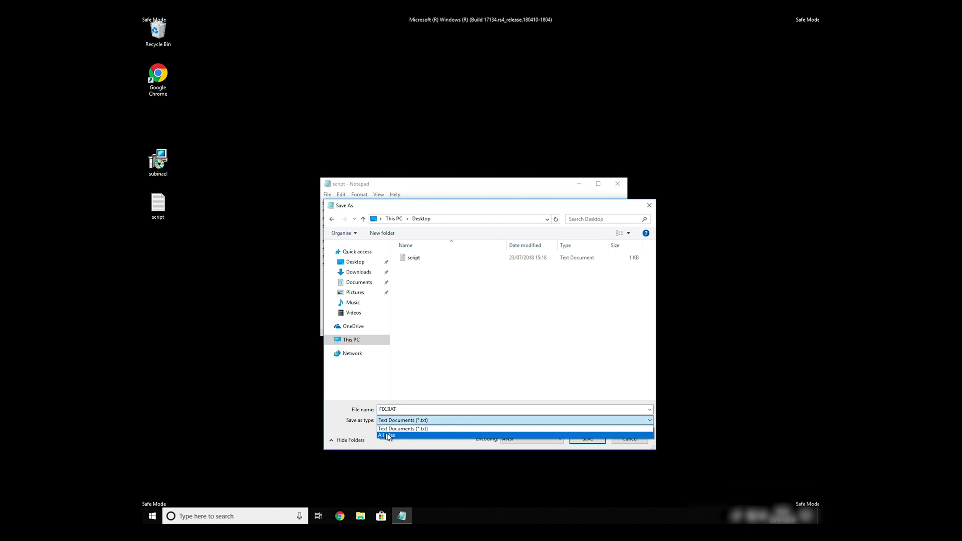
click(394, 437)
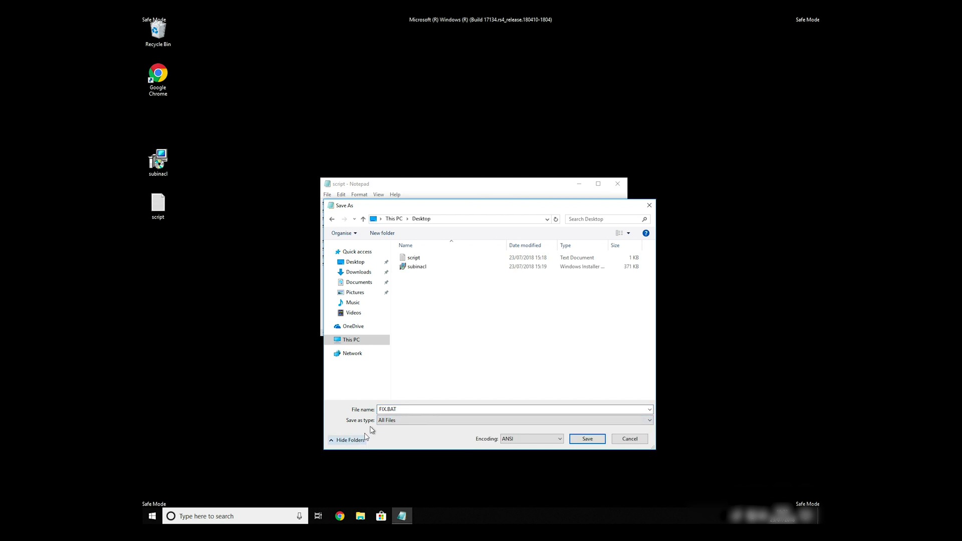
click(586, 442)
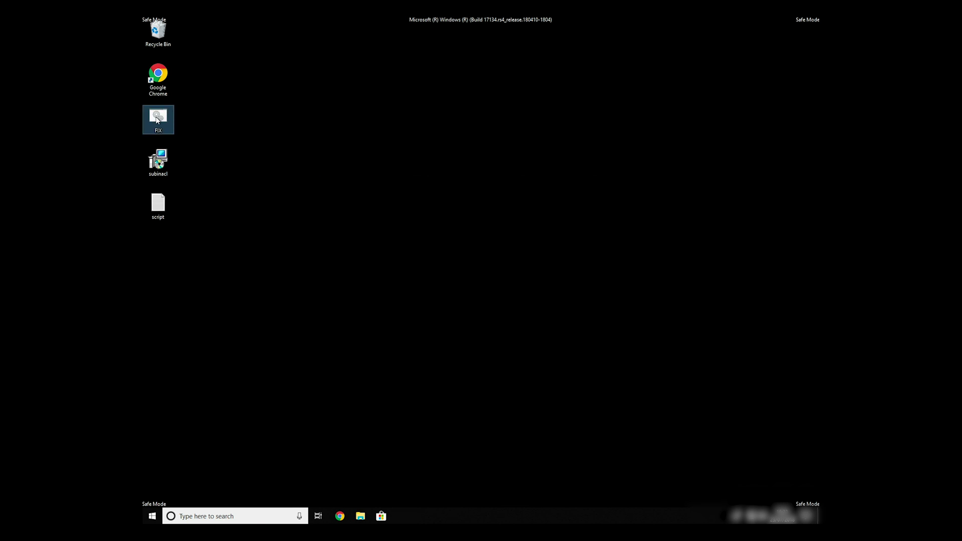
Step: Copy the FIX batch file and browse to Program Files (x86) on drive C:
right_click(157, 119)
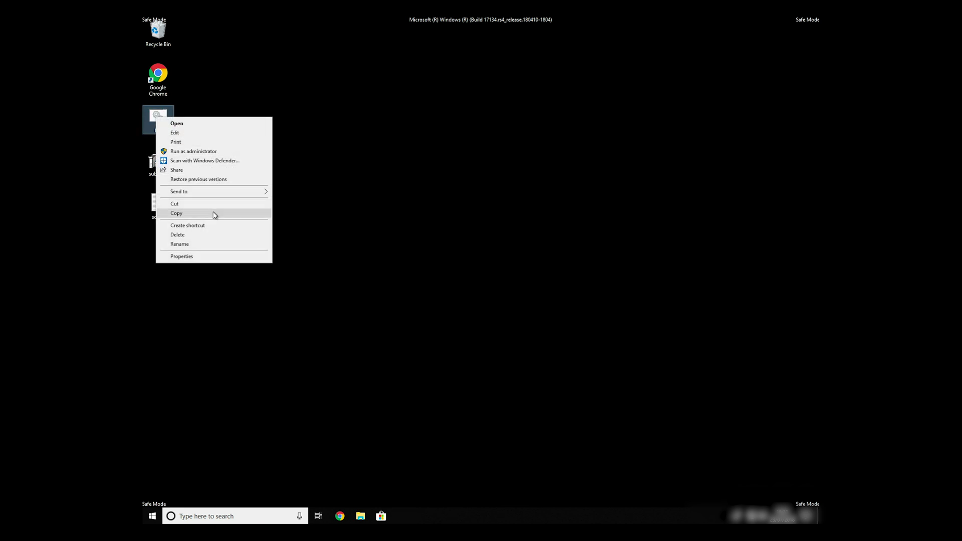
click(213, 215)
double_click(158, 31)
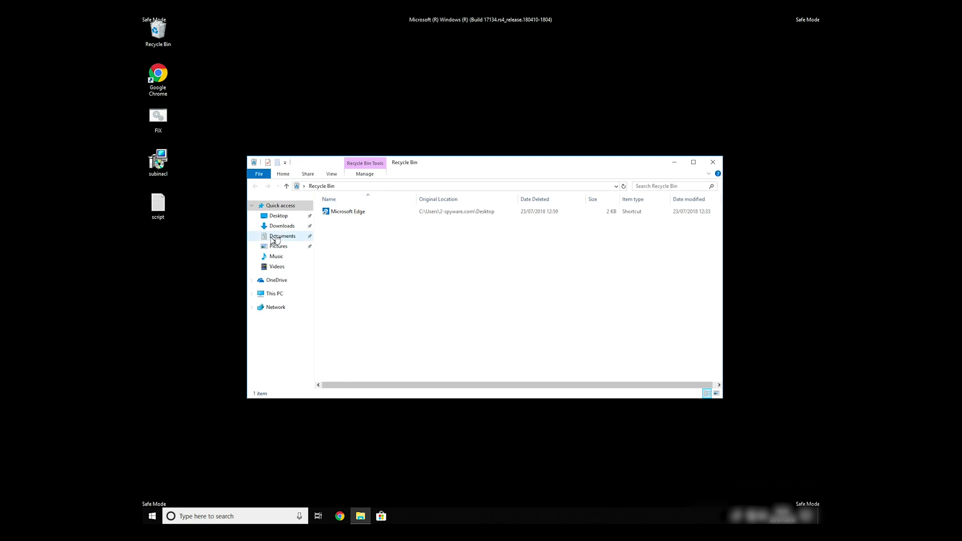
click(284, 294)
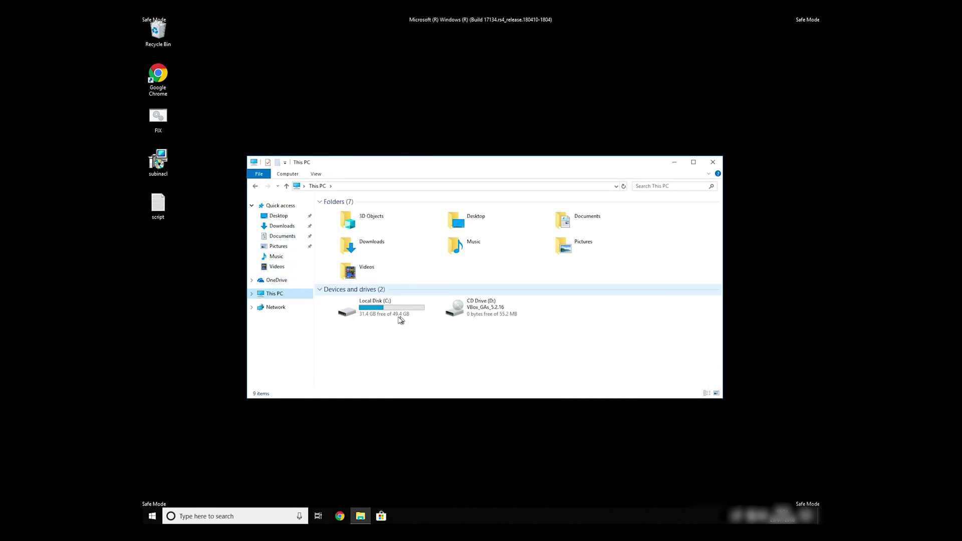
double_click(400, 318)
double_click(351, 229)
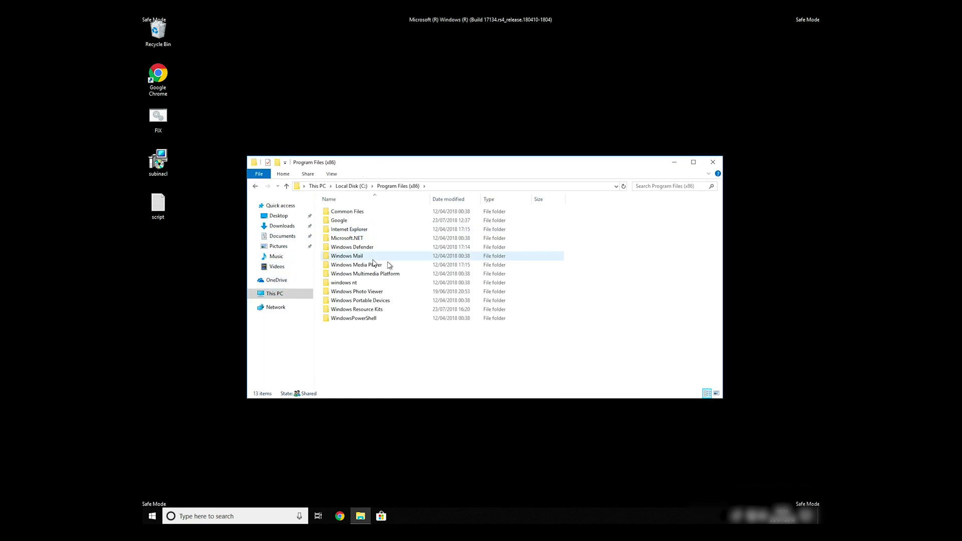
Step: Paste FIX.BAT into the Windows Resource Kits Tools folder beside subinacl
click(375, 311)
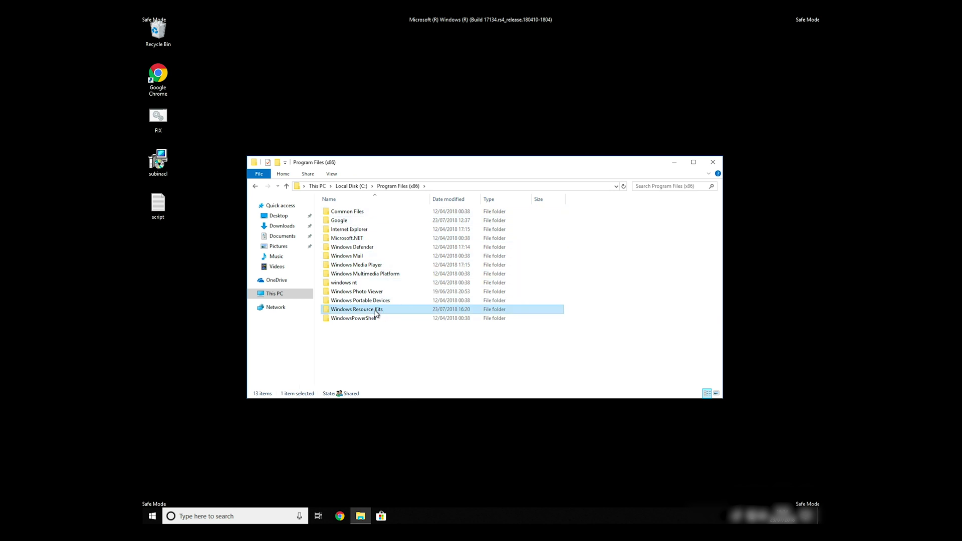
double_click(376, 311)
double_click(337, 217)
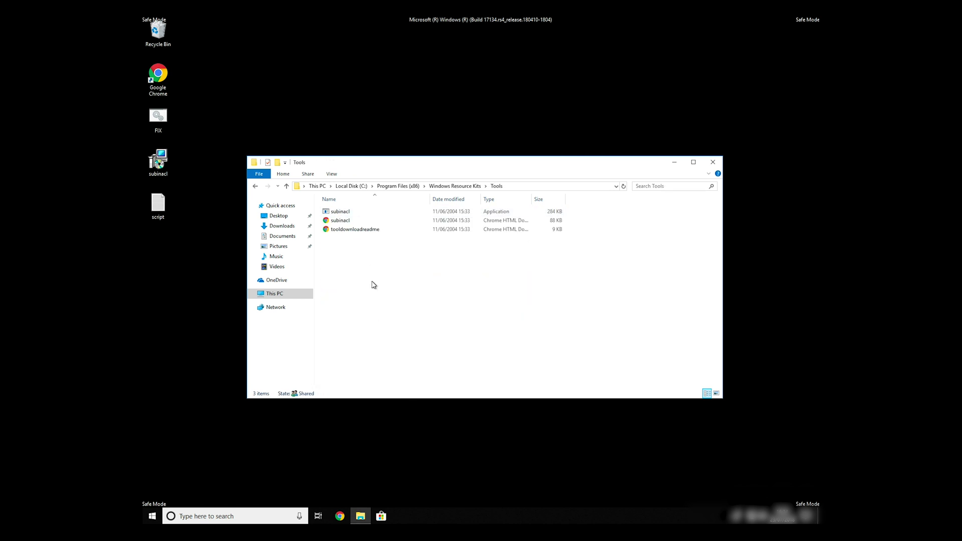
right_click(371, 284)
click(438, 348)
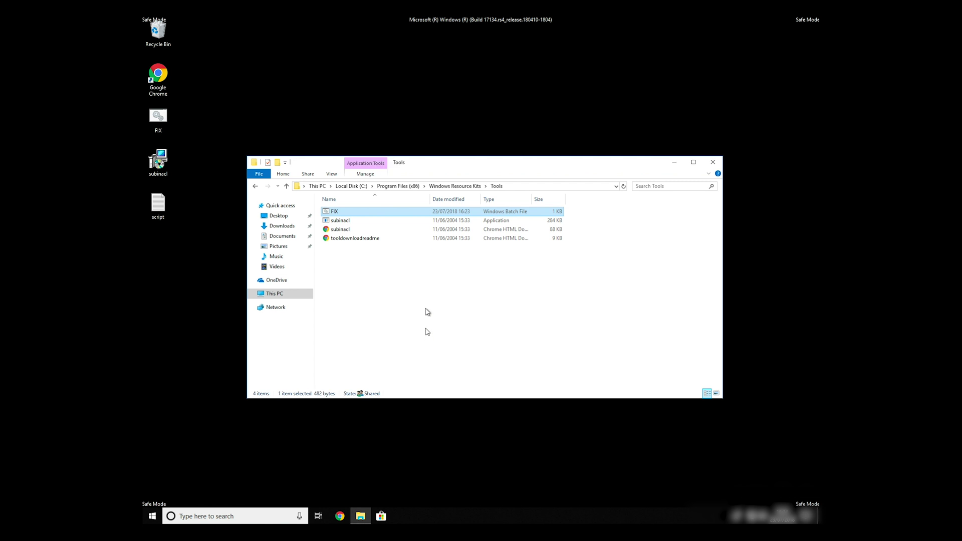
drag(470, 171, 483, 136)
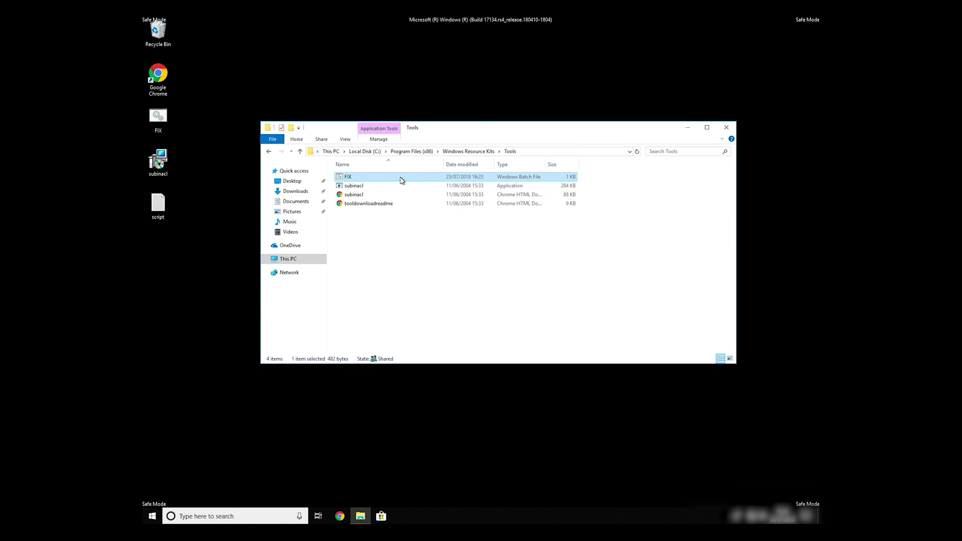
click(490, 243)
Step: Launch Command Prompt with administrator rights from Windows search
click(726, 127)
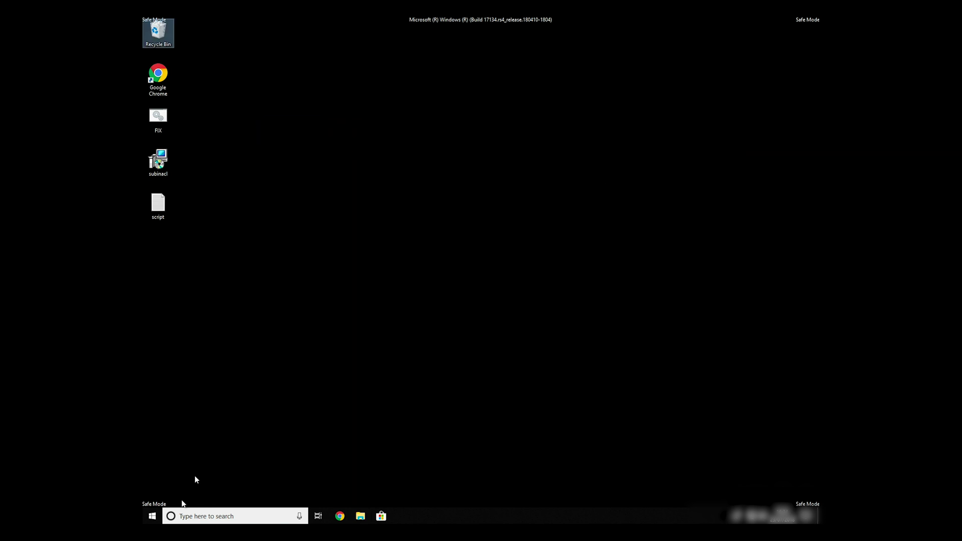
click(194, 518)
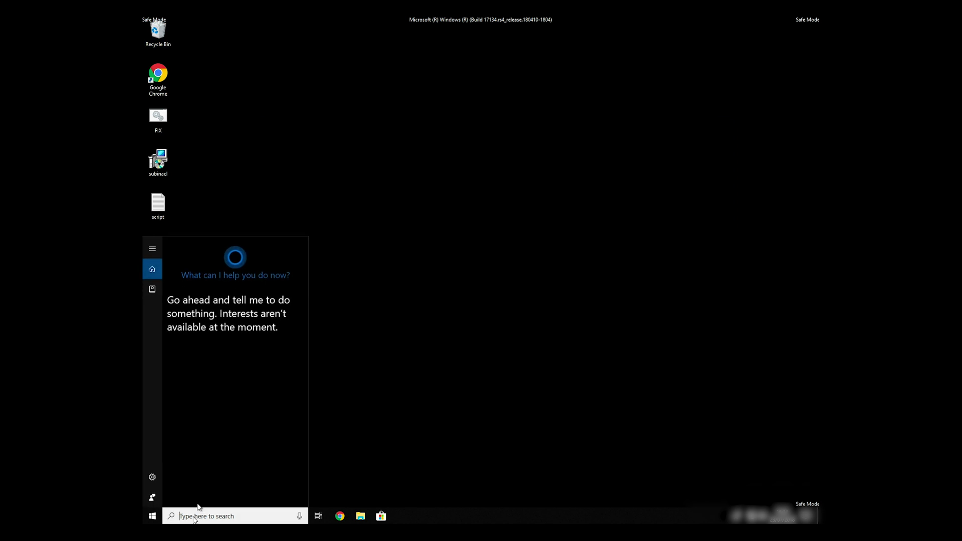
text(cmd)
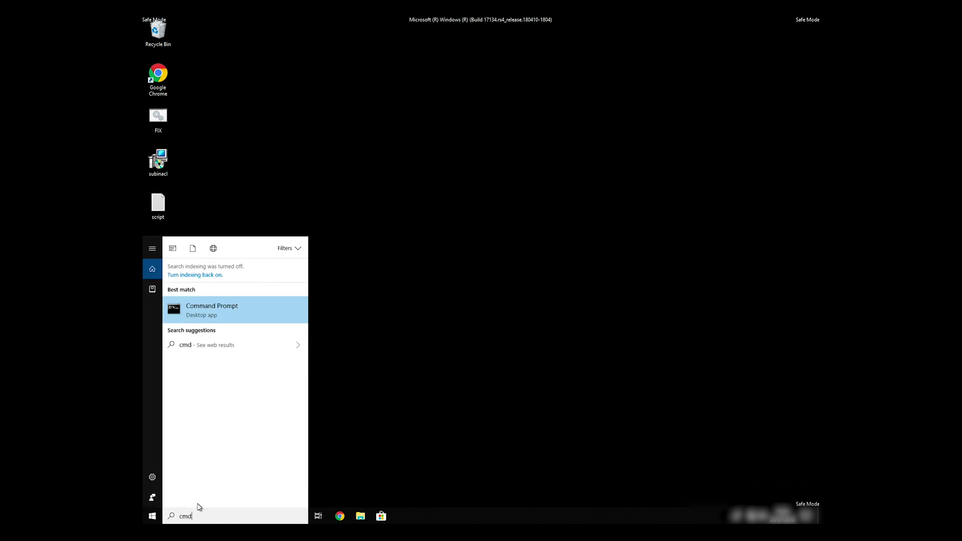
right_click(221, 310)
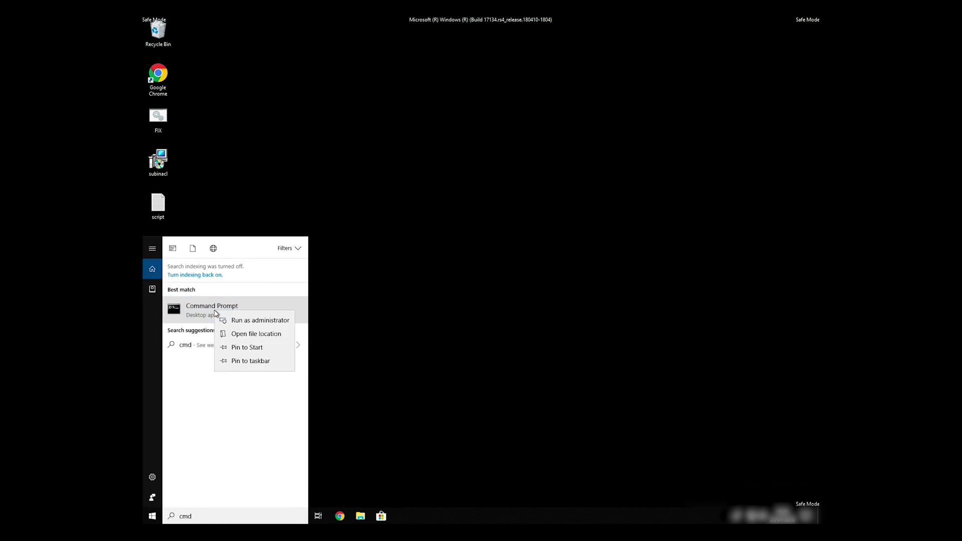
click(246, 323)
text(CD C:\P)
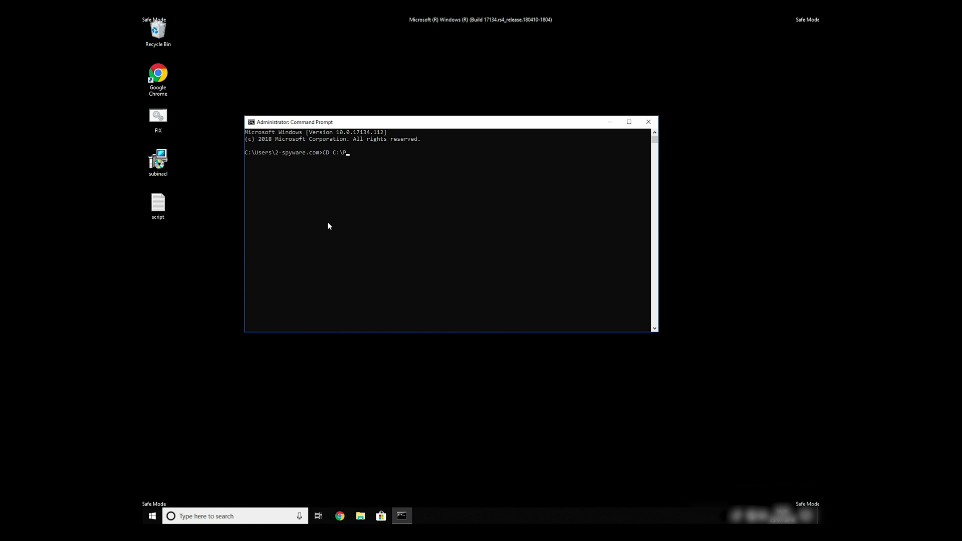
Step: Change into the Windows Resource Kits Tools folder, run FIX.BAT, then close the prompt
key(Tab)
key(Tab)
key(Tab)
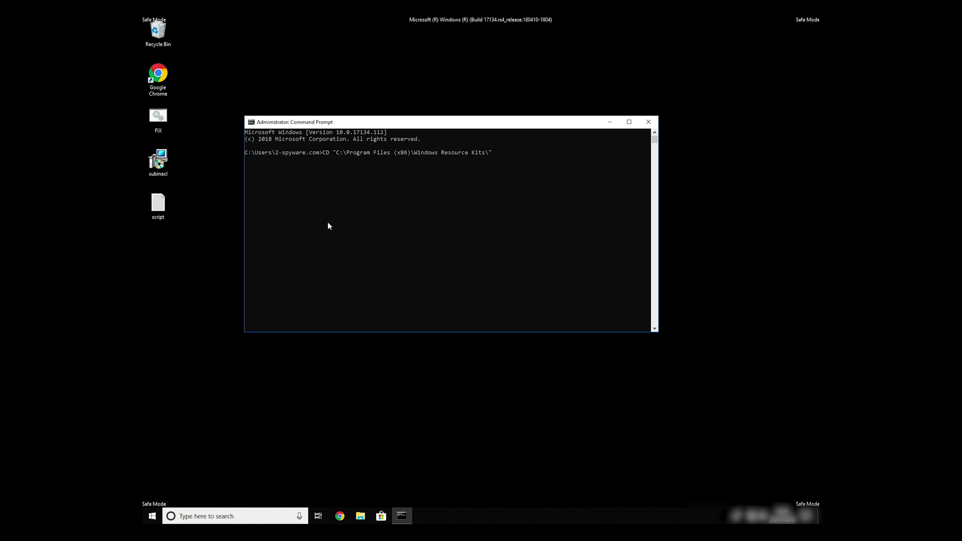
key(Return)
text(FIX.BAT)
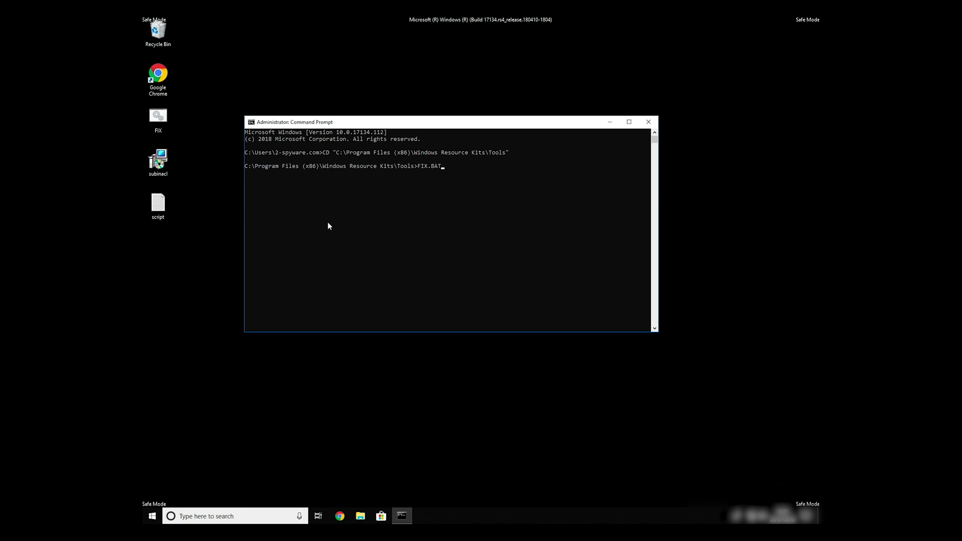
key(Return)
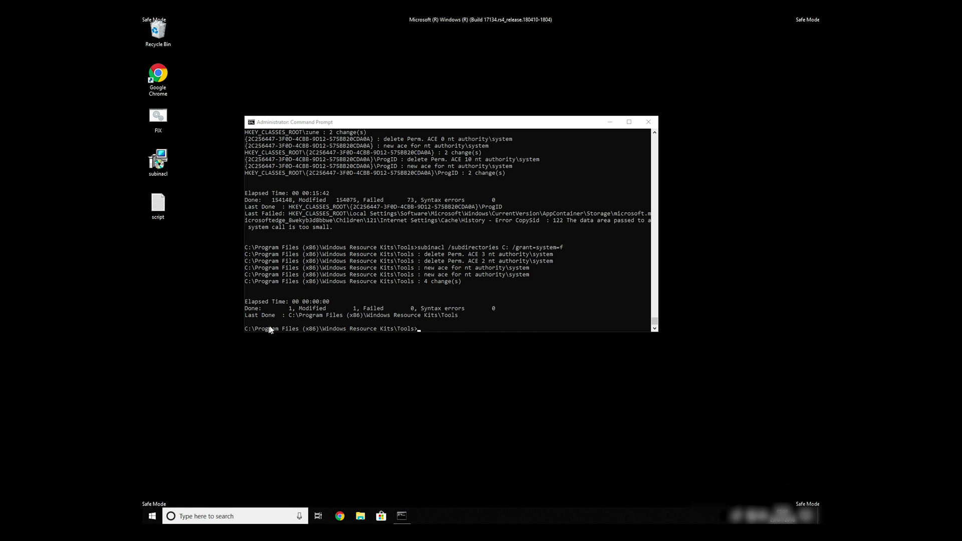
click(648, 122)
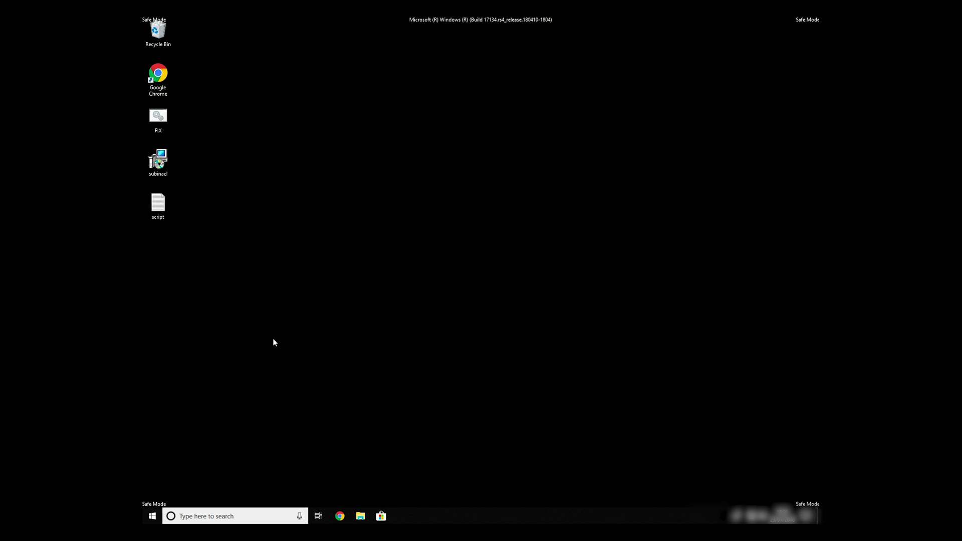
Step: Run msconfig, untick Safe boot on the Boot settings, apply and confirm
key(super+r)
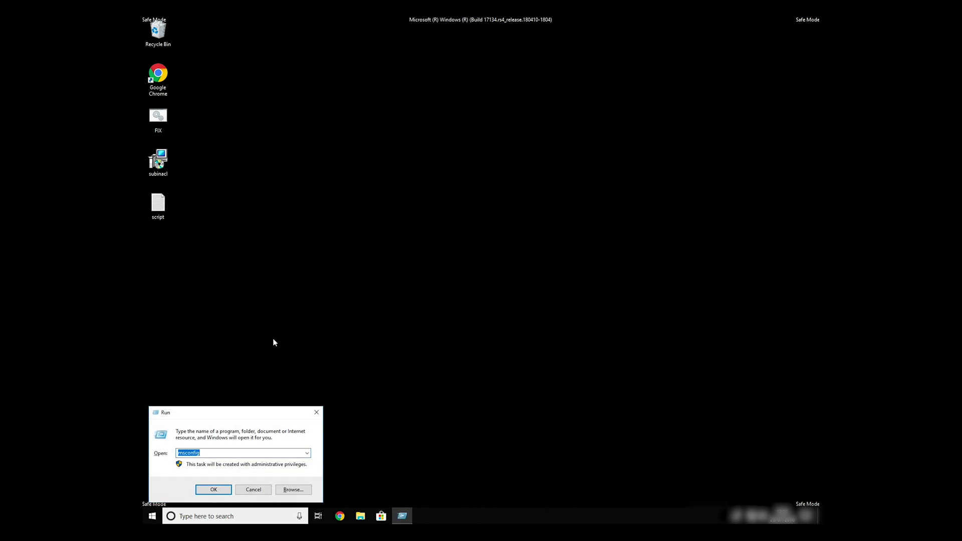
click(215, 489)
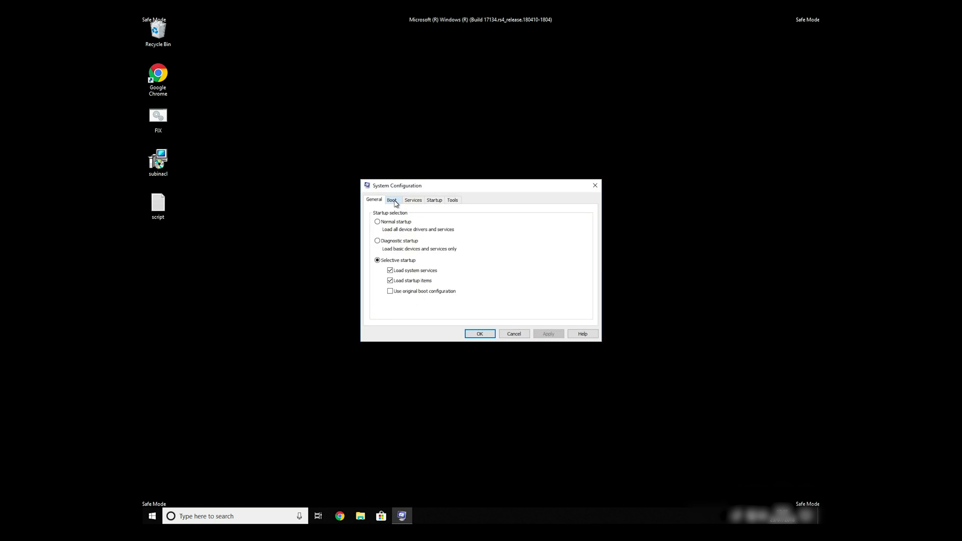
click(393, 201)
click(398, 282)
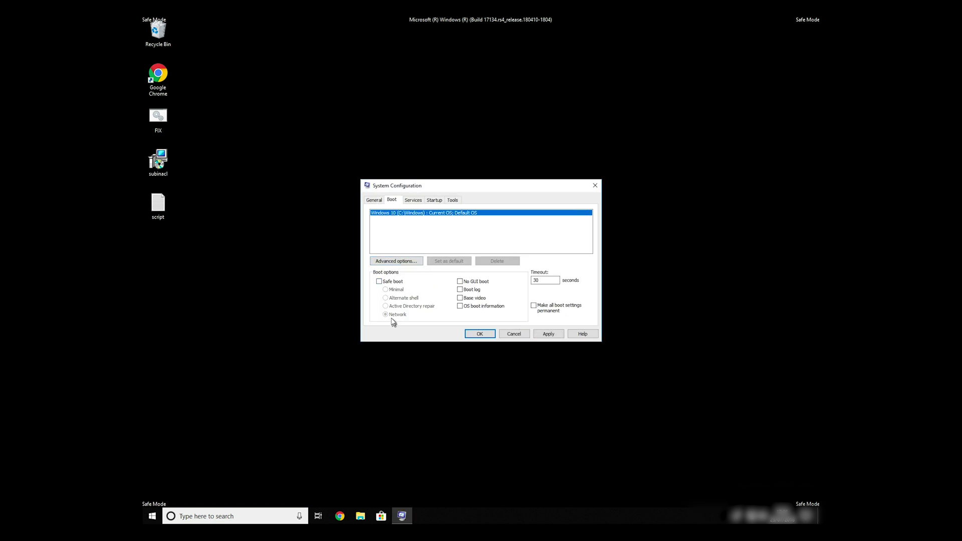
click(548, 334)
click(478, 334)
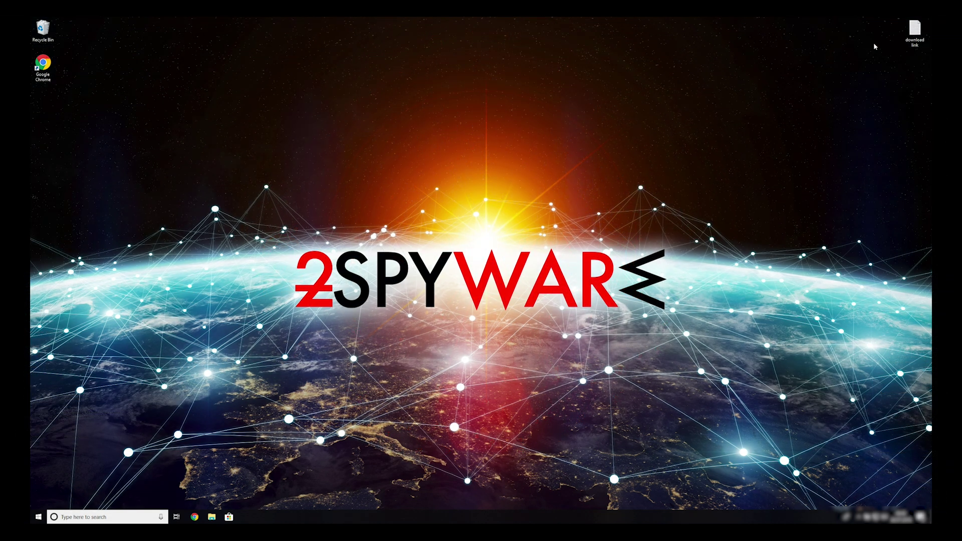
Step: Copy the Data Recovery Pro URL from the 'download link' text file
double_click(915, 32)
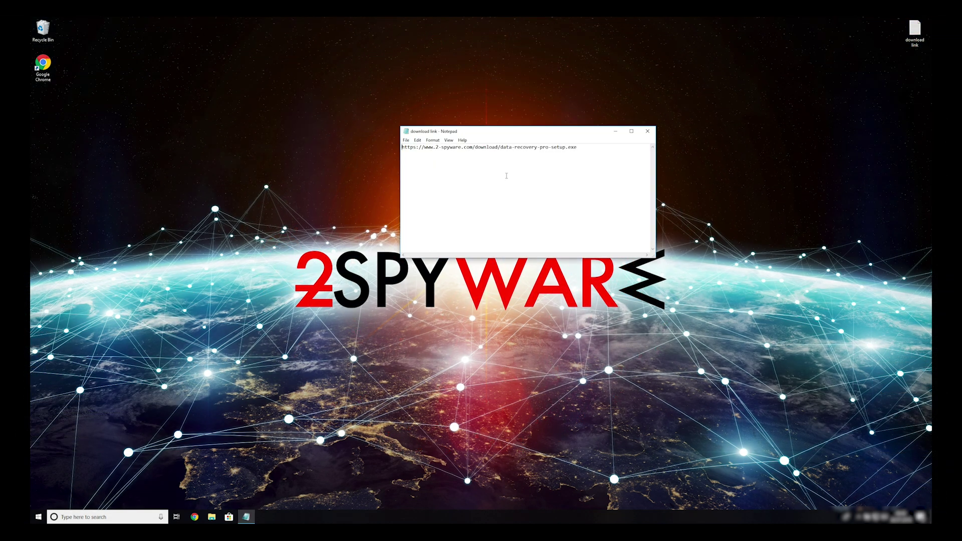
drag(577, 148, 399, 147)
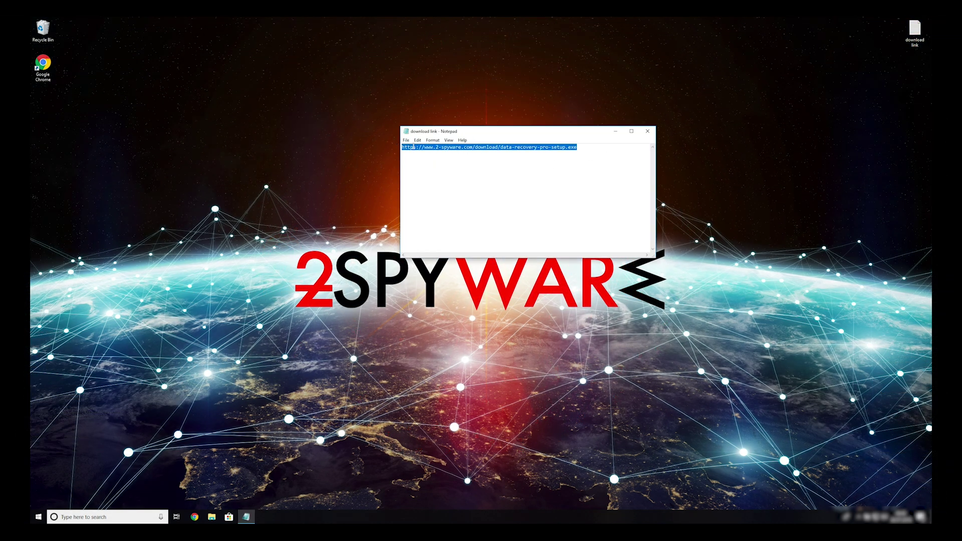
right_click(412, 148)
click(433, 171)
click(648, 132)
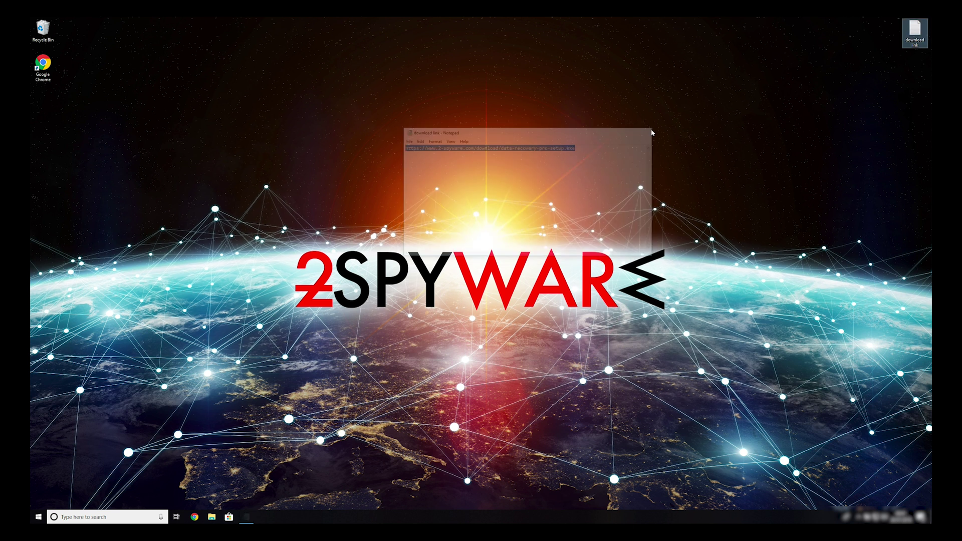
Step: Load the URL in Chrome and launch the downloaded Pareto_DR_Setup.exe installer
click(195, 517)
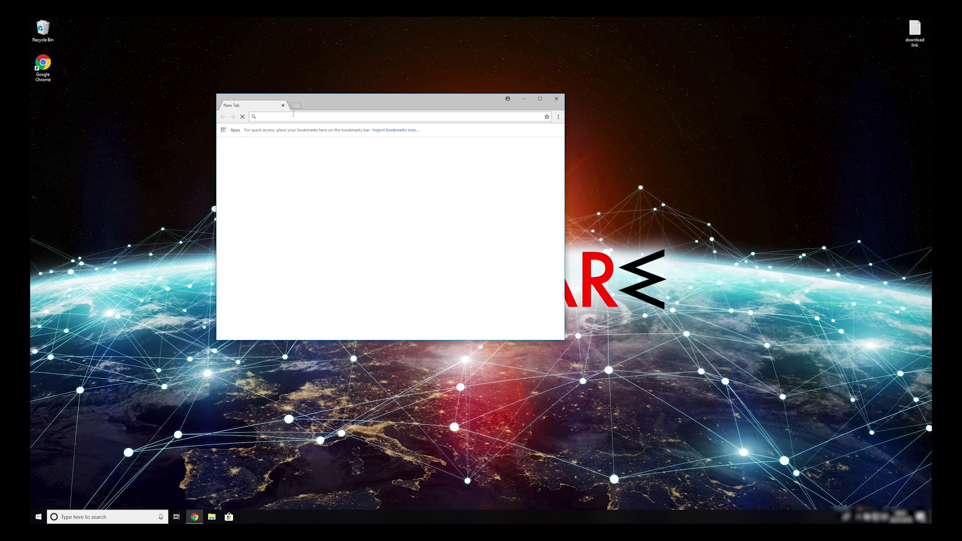
right_click(300, 117)
click(327, 159)
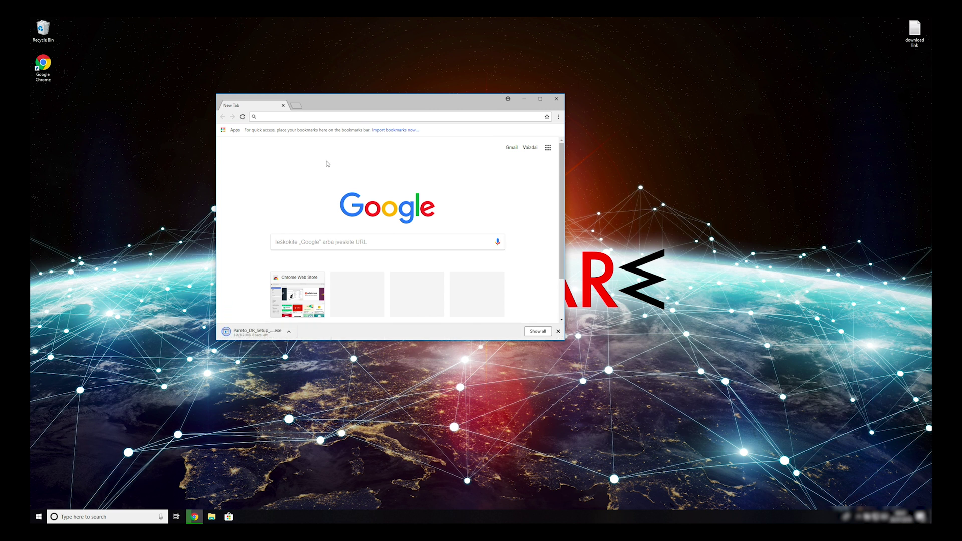
click(248, 333)
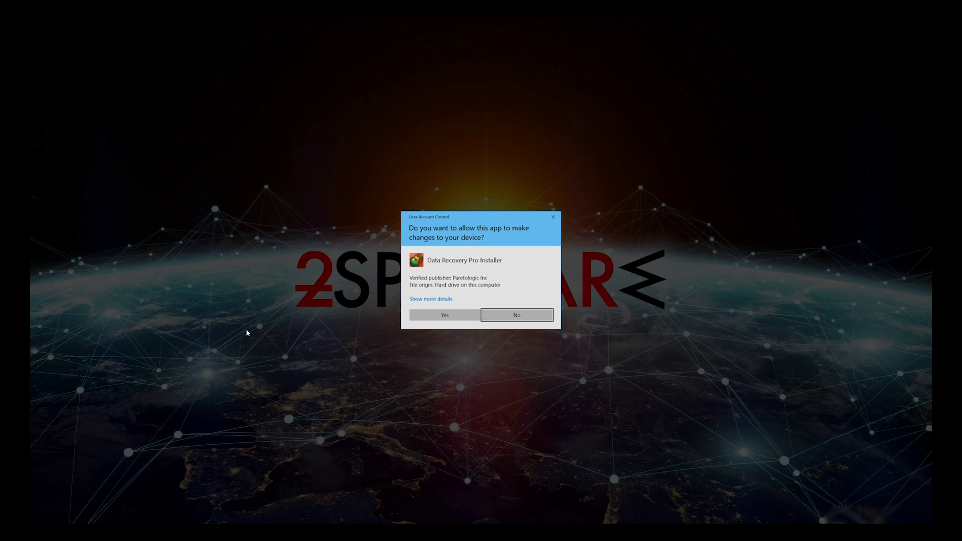
Step: Allow the installer's UAC prompt and accept the Data Recovery Pro license
click(449, 316)
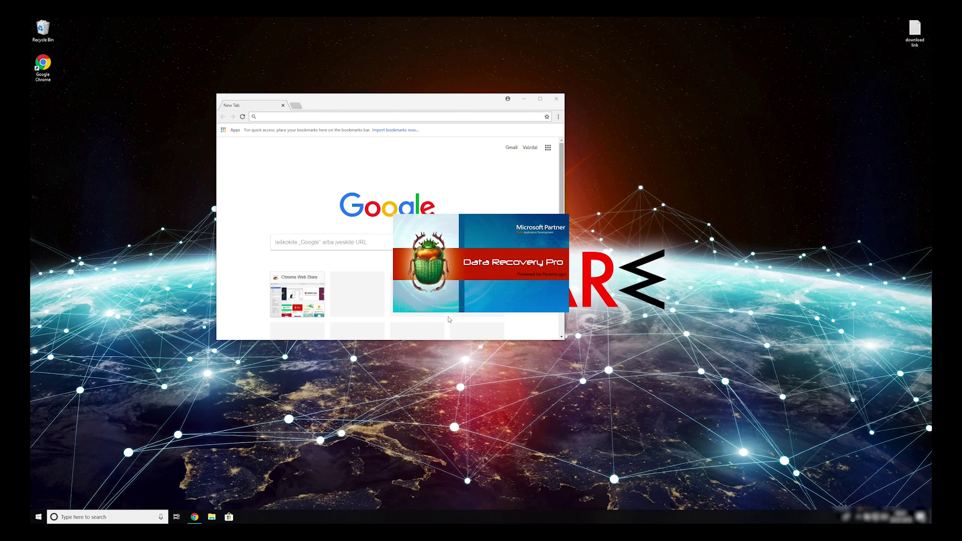
click(538, 348)
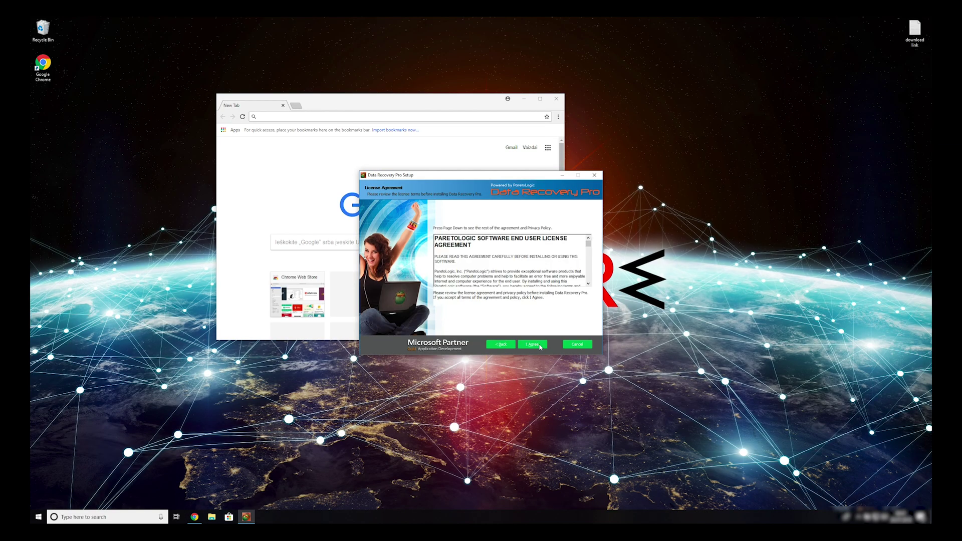
drag(588, 247, 588, 284)
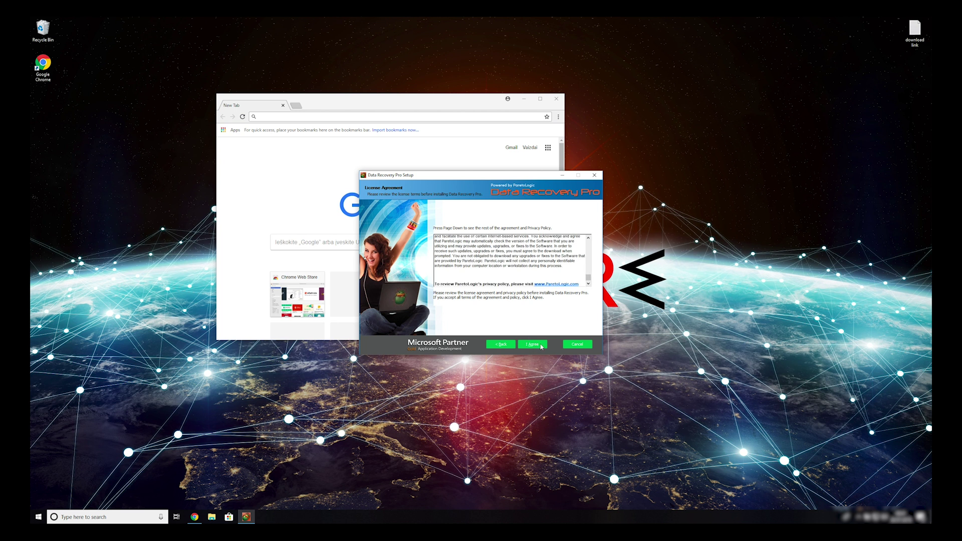
click(541, 346)
Step: Install Data Recovery Pro to the default folder and finish with the program launched
click(541, 347)
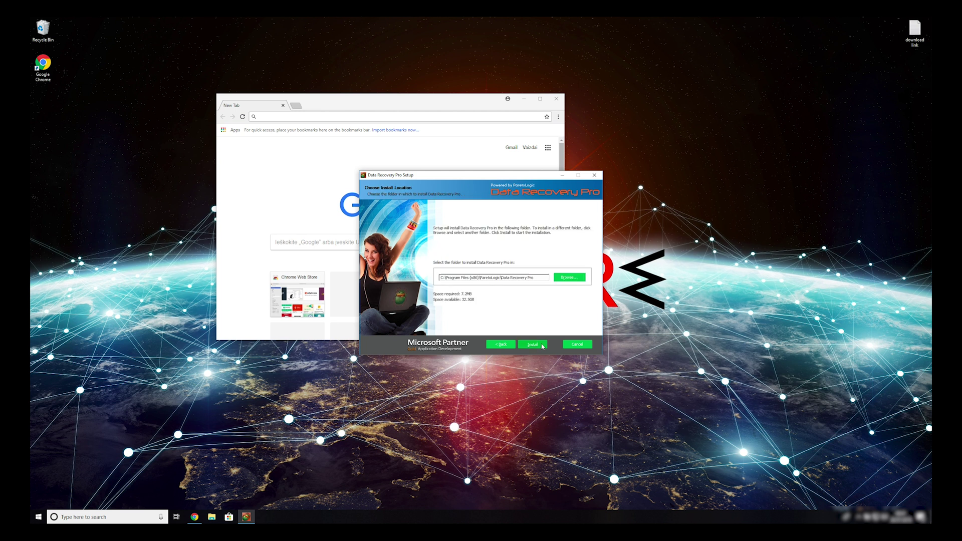
click(542, 345)
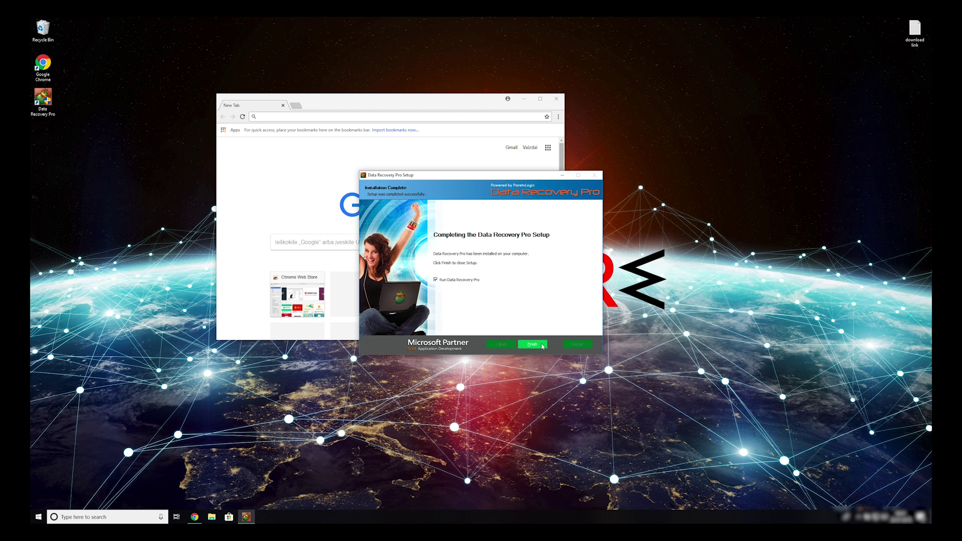
click(542, 345)
click(557, 99)
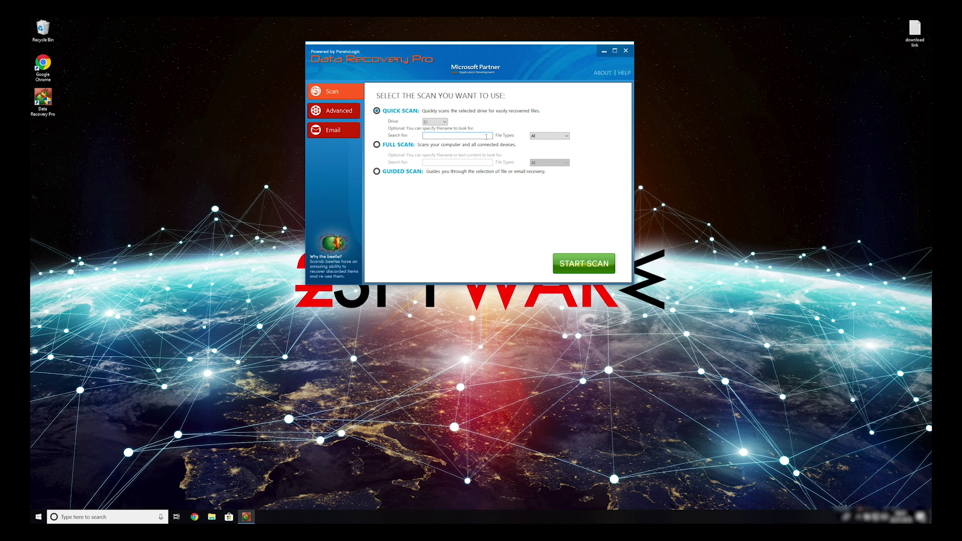
Step: Choose scanning the computer and connected devices, then start the scan of Local Disk C:
click(556, 136)
click(478, 146)
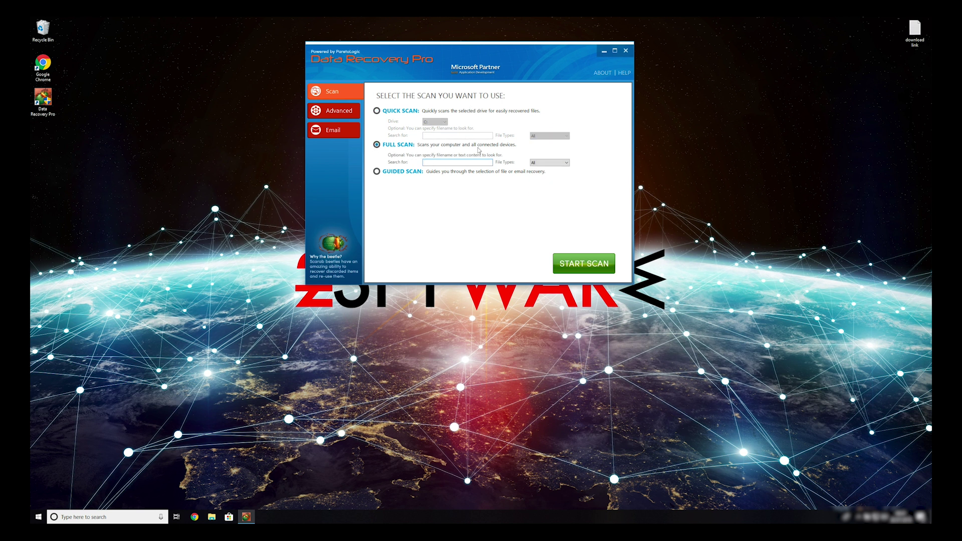
click(586, 264)
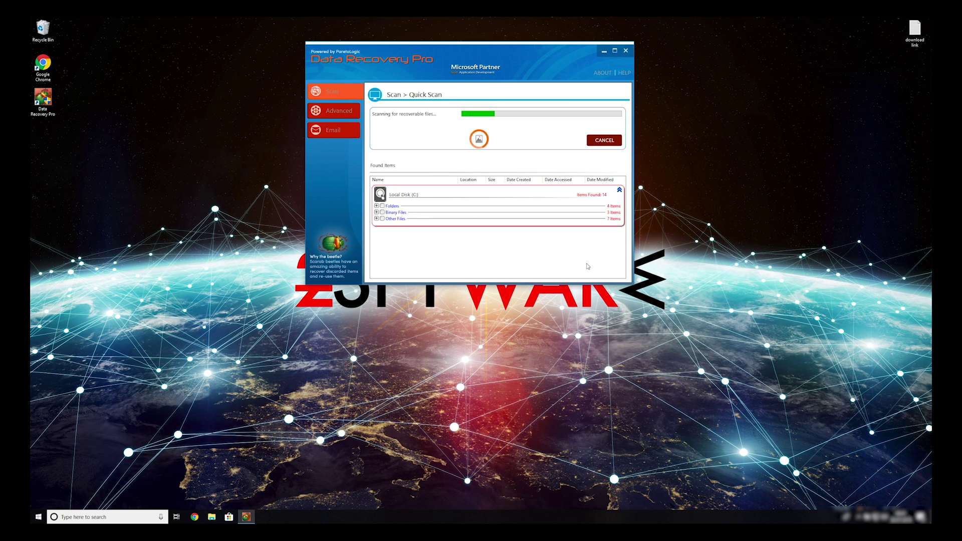